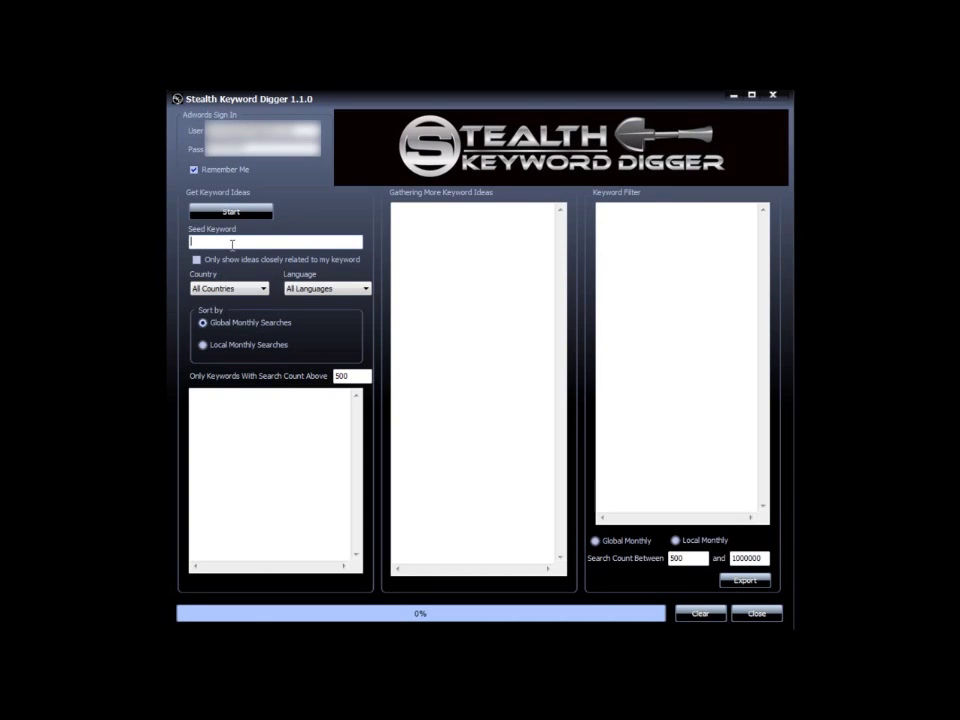
# Enter "weight loss" as the seed keyword and set the country to United States and the language to English
pyautogui.write('weight loss')
pyautogui.click(252, 289)
pyautogui.click(230, 311)
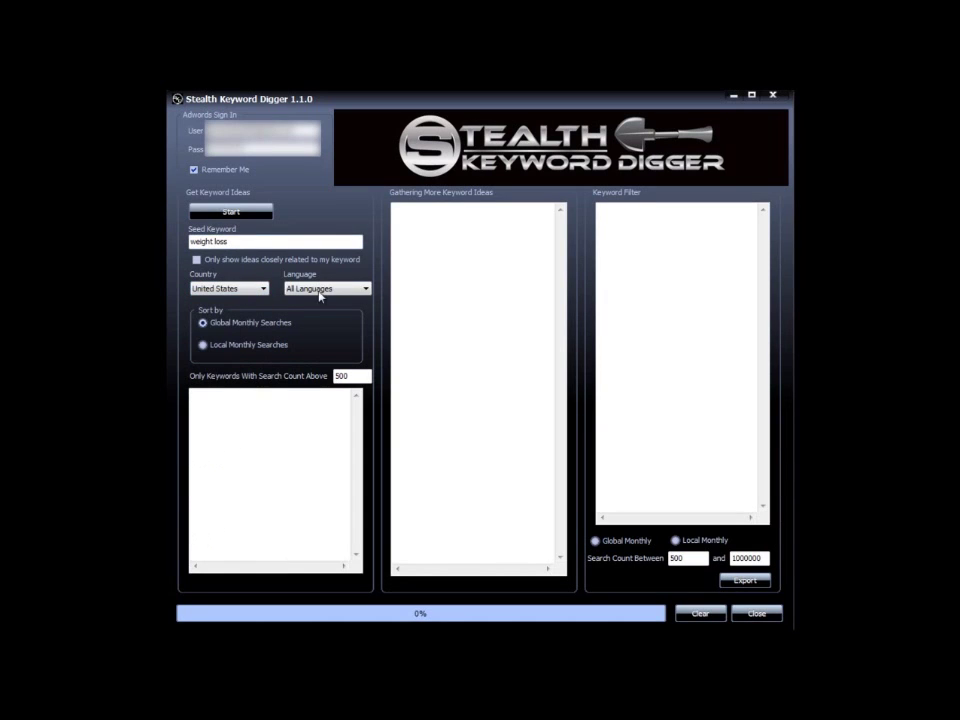
pyautogui.click(340, 289)
pyautogui.click(334, 311)
# Sort the keyword ideas by Global Monthly Searches and start gathering keywords
pyautogui.click(203, 345)
pyautogui.click(204, 322)
pyautogui.click(234, 213)
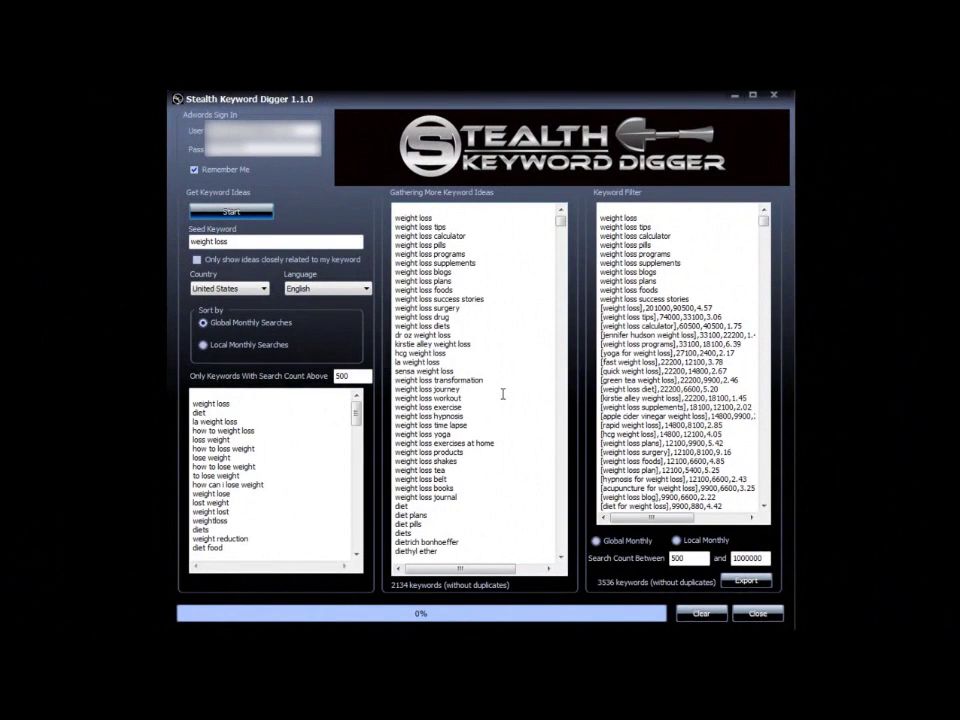
# Review the keyword lists gathered for the weight loss seed keyword, including the filtered results with search counts
pyautogui.tripleClick(198, 244)
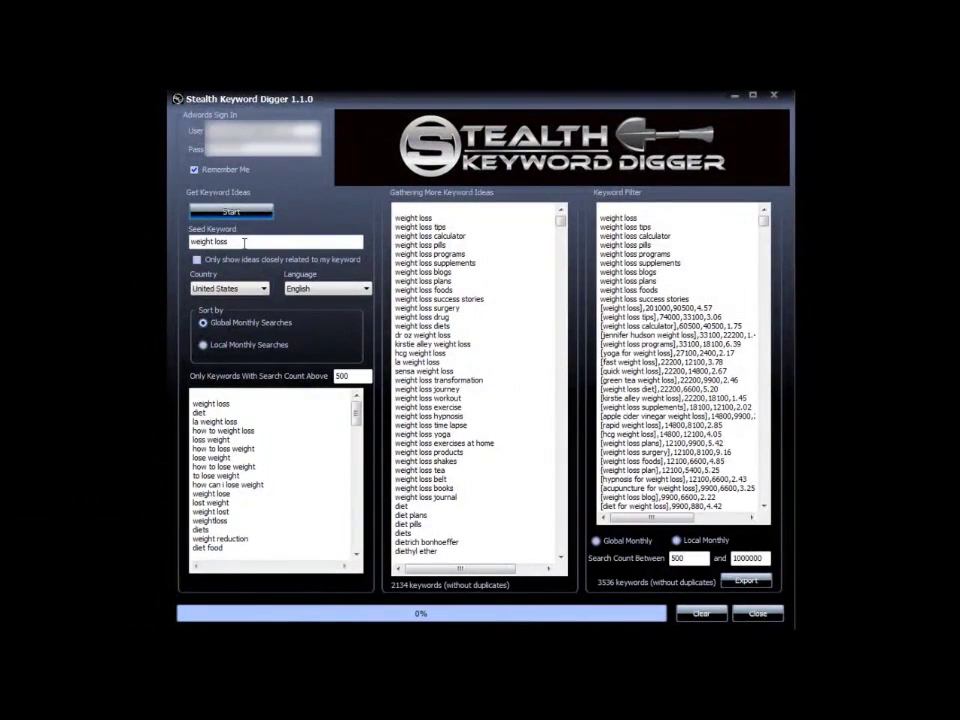
pyautogui.click(279, 462)
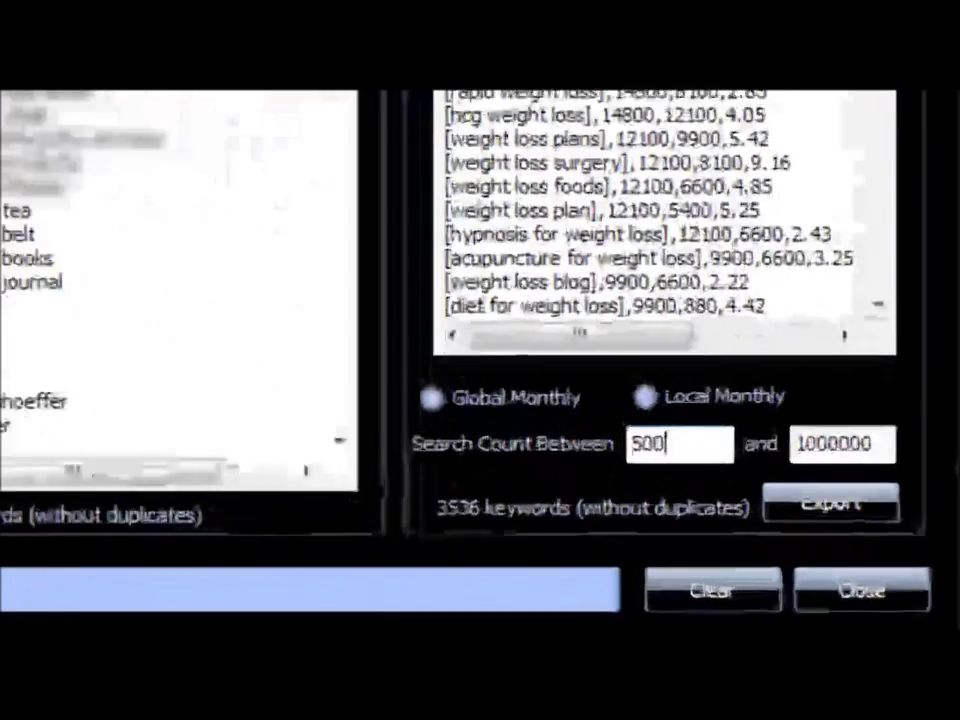
pyautogui.scroll(-10, 741, 209)
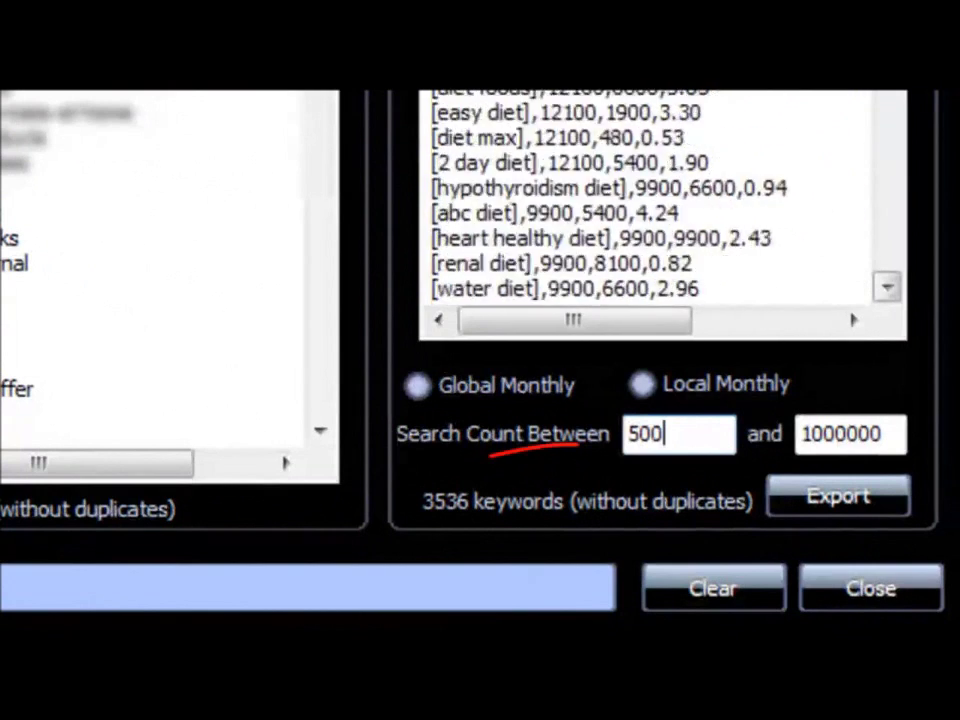
pyautogui.scroll(-15, 660, 200)
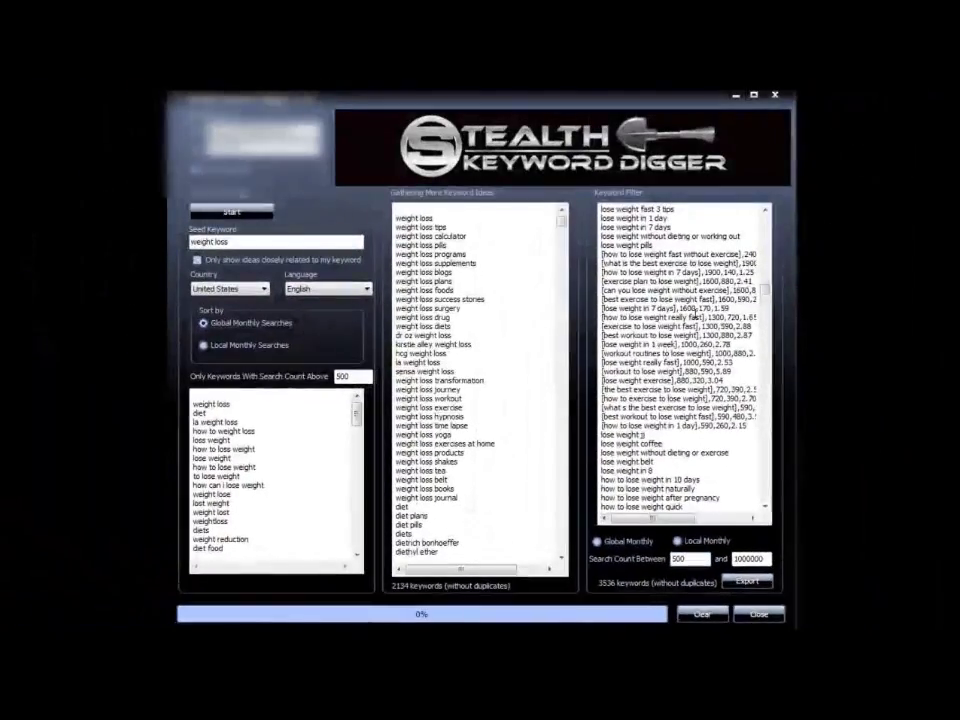
pyautogui.moveTo(765, 289); pyautogui.dragTo(765, 345)
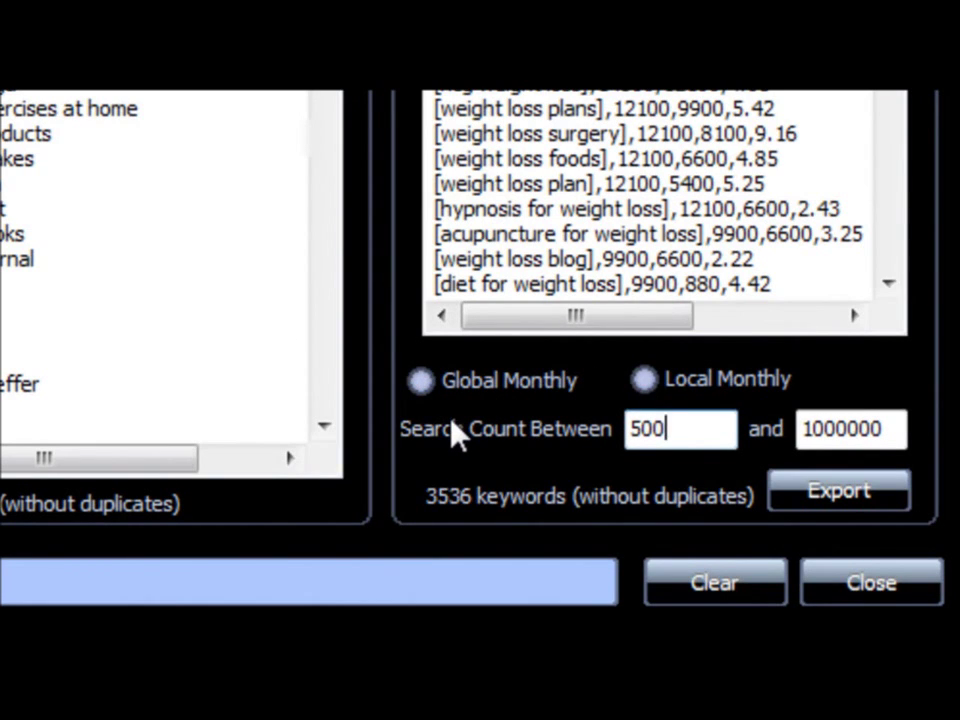
# Set the keyword filter's search count range to between 1000 and 3000
pyautogui.press('BackSpace')
pyautogui.press('BackSpace')
pyautogui.press('BackSpace')
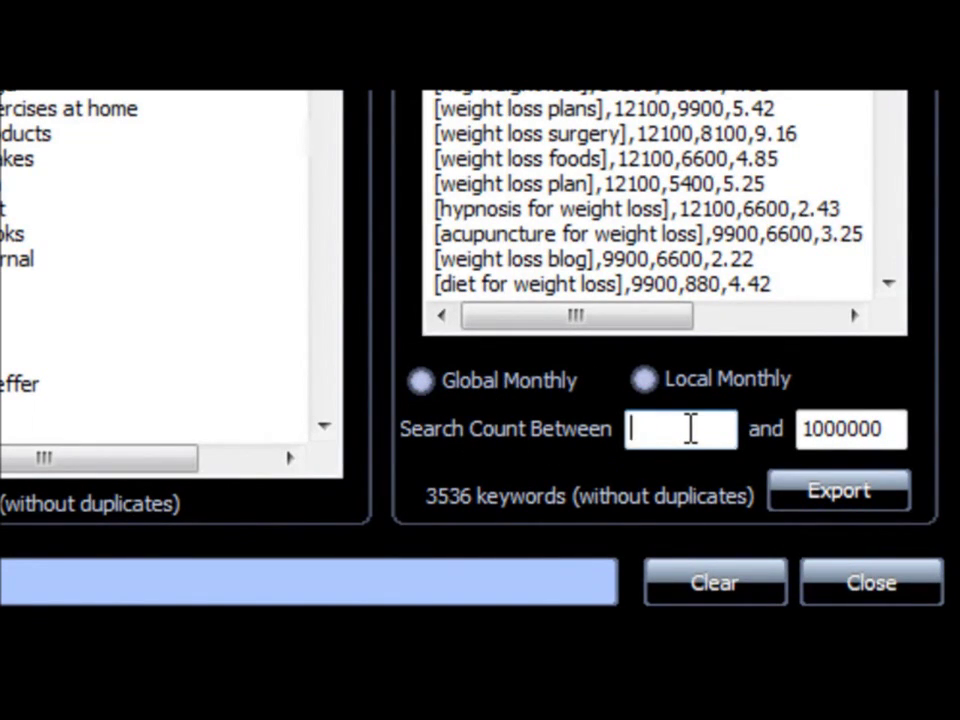
pyautogui.write('1000')
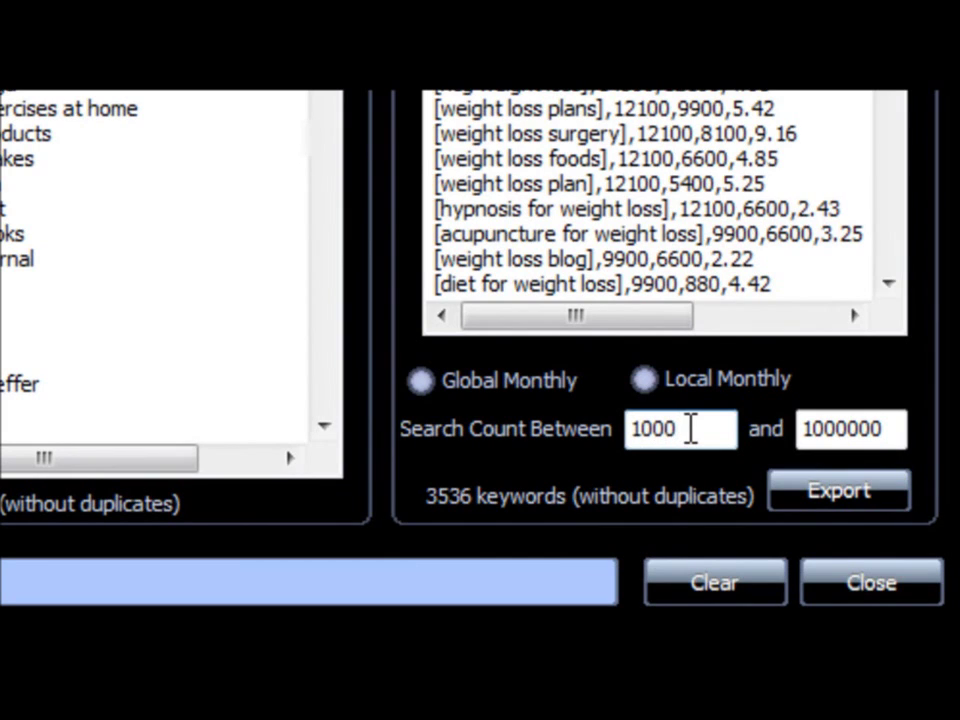
pyautogui.moveTo(885, 420); pyautogui.dragTo(782, 424)
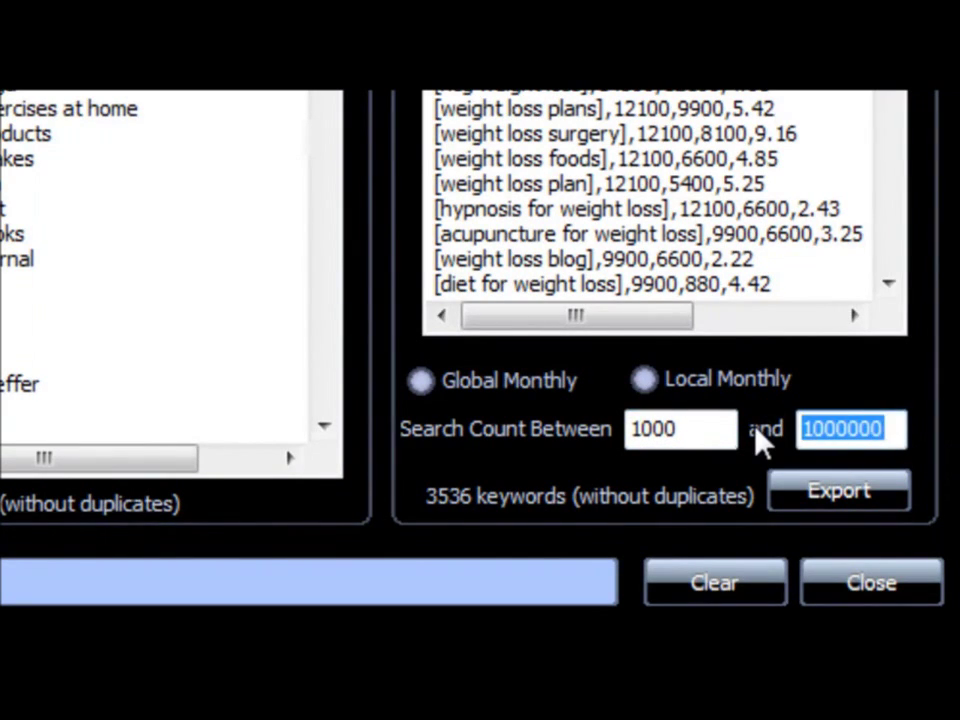
pyautogui.write('3000')
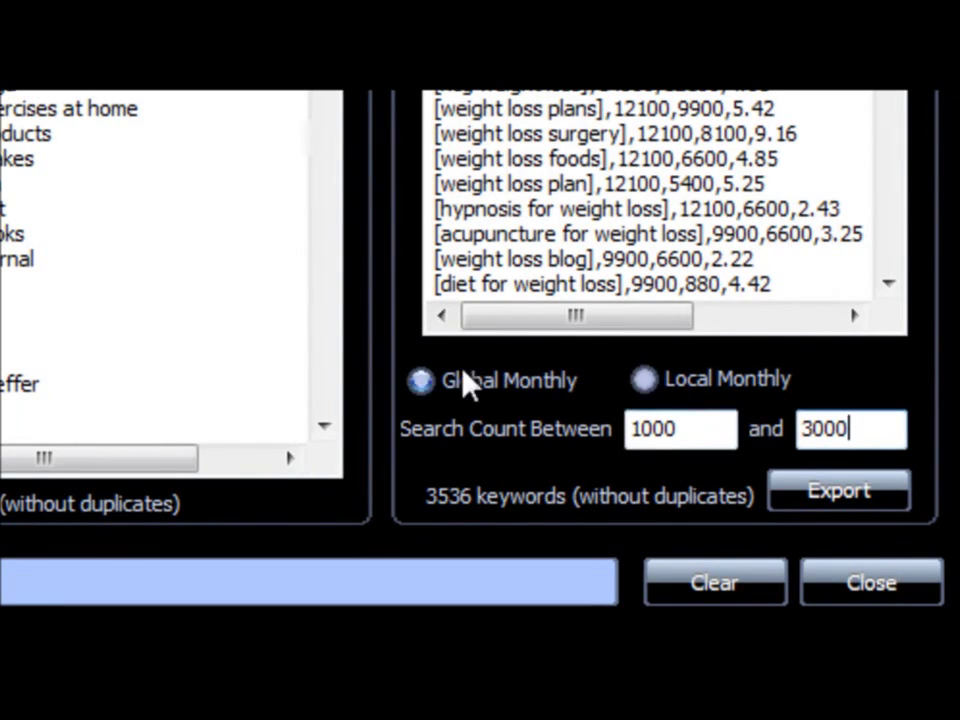
# Apply the filter to Global Monthly searches and export the keywords to a CSV file named demotest
pyautogui.click(415, 380)
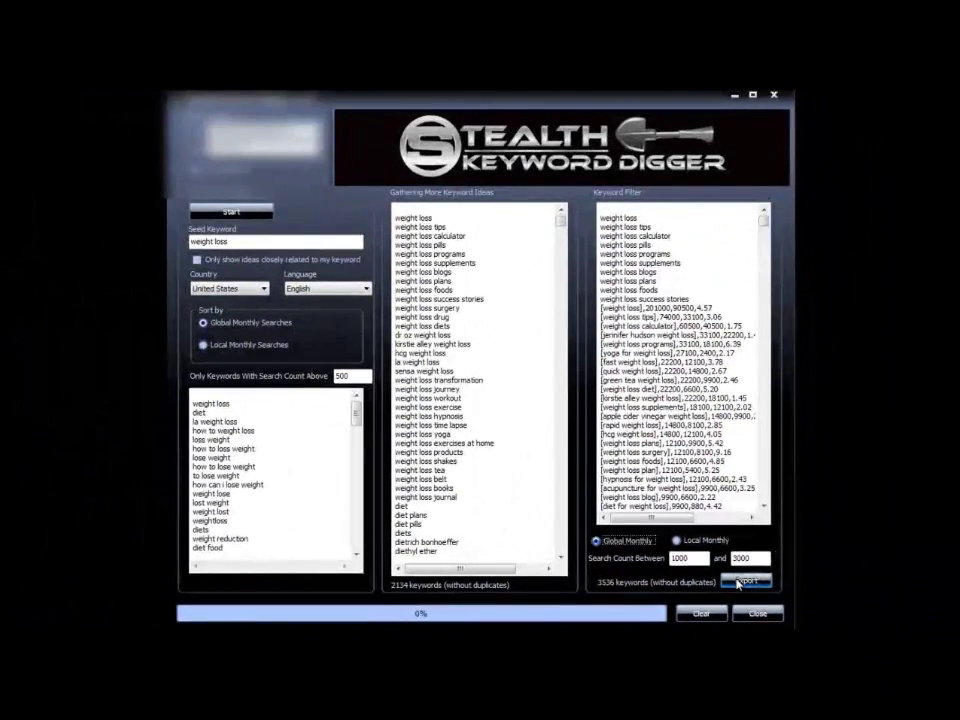
pyautogui.click(740, 581)
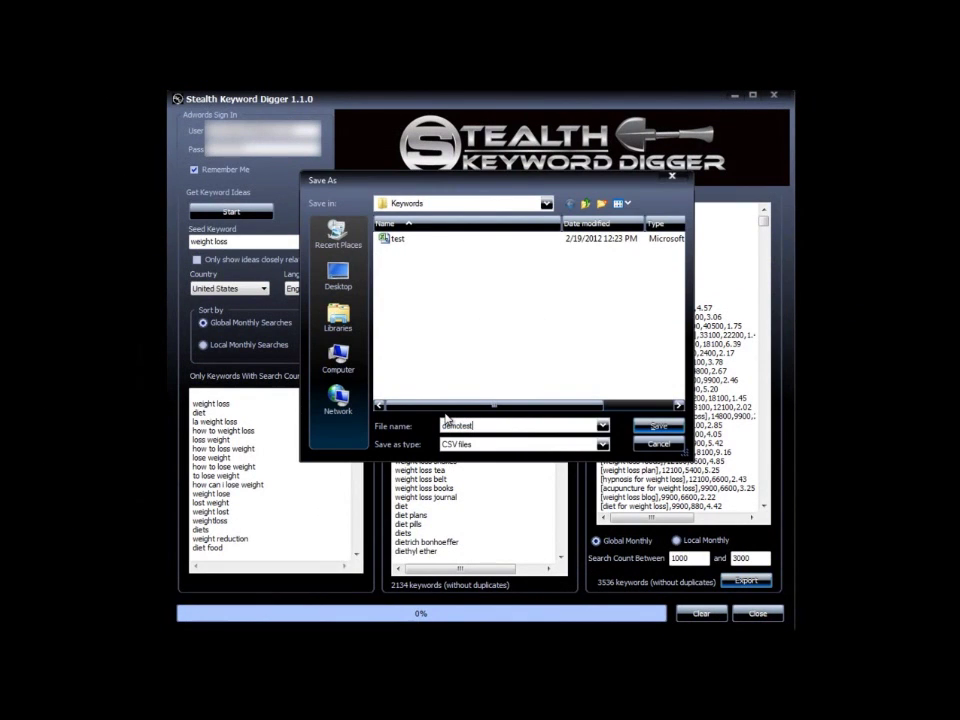
pyautogui.click(650, 427)
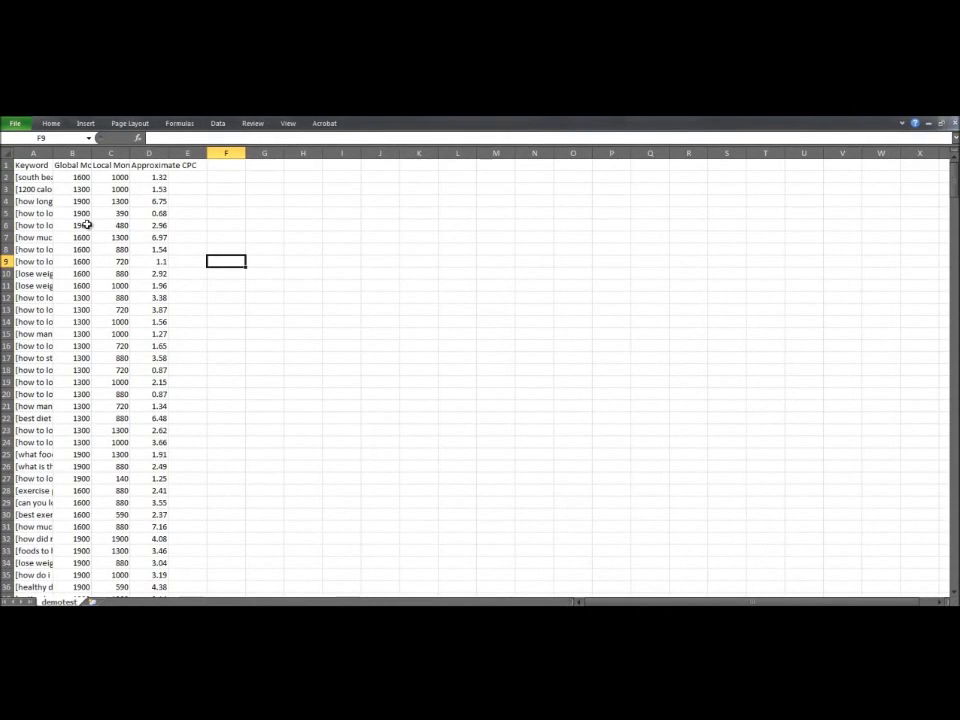
# In the exported demotest spreadsheet in Excel, fit the widths of columns A to D to their contents
pyautogui.click(40, 177)
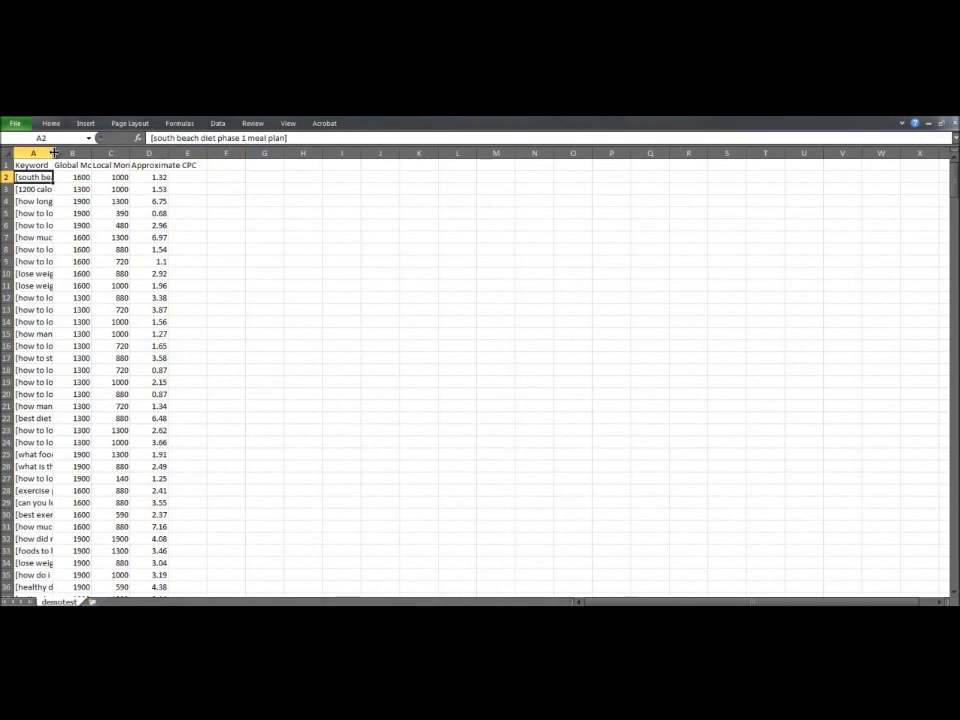
pyautogui.doubleClick(54, 153)
pyautogui.doubleClick(276, 152)
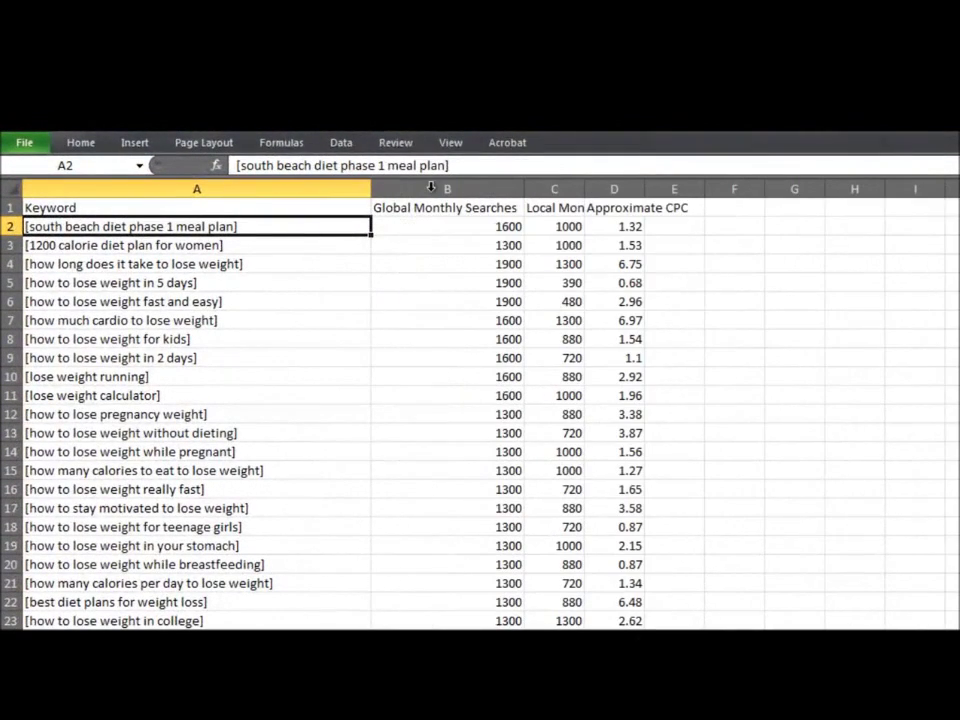
pyautogui.doubleClick(584, 188)
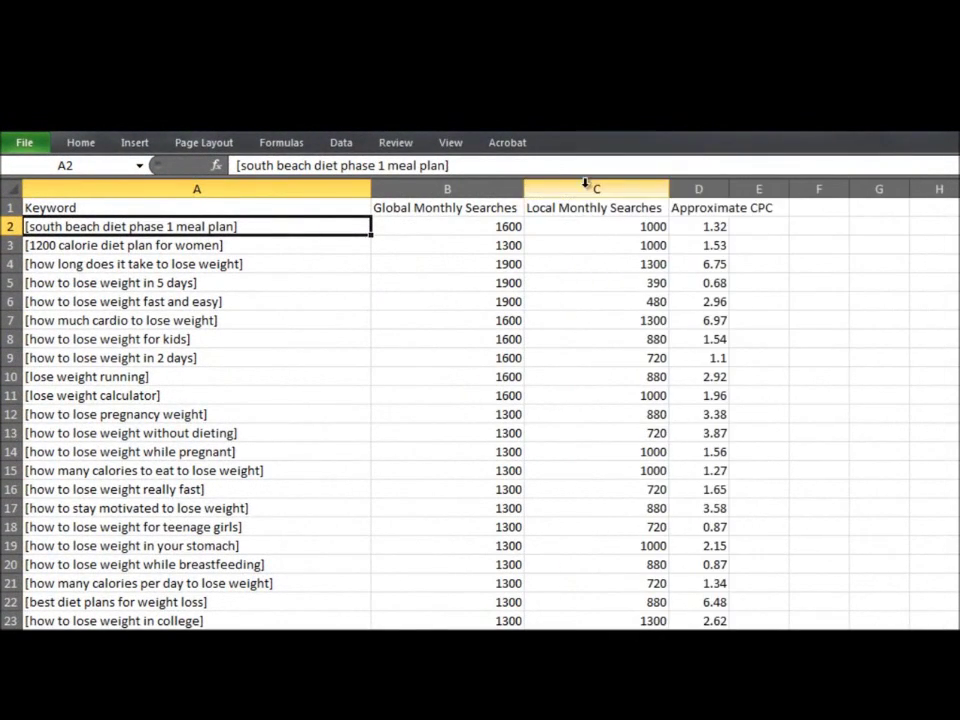
pyautogui.doubleClick(730, 188)
pyautogui.click(594, 376)
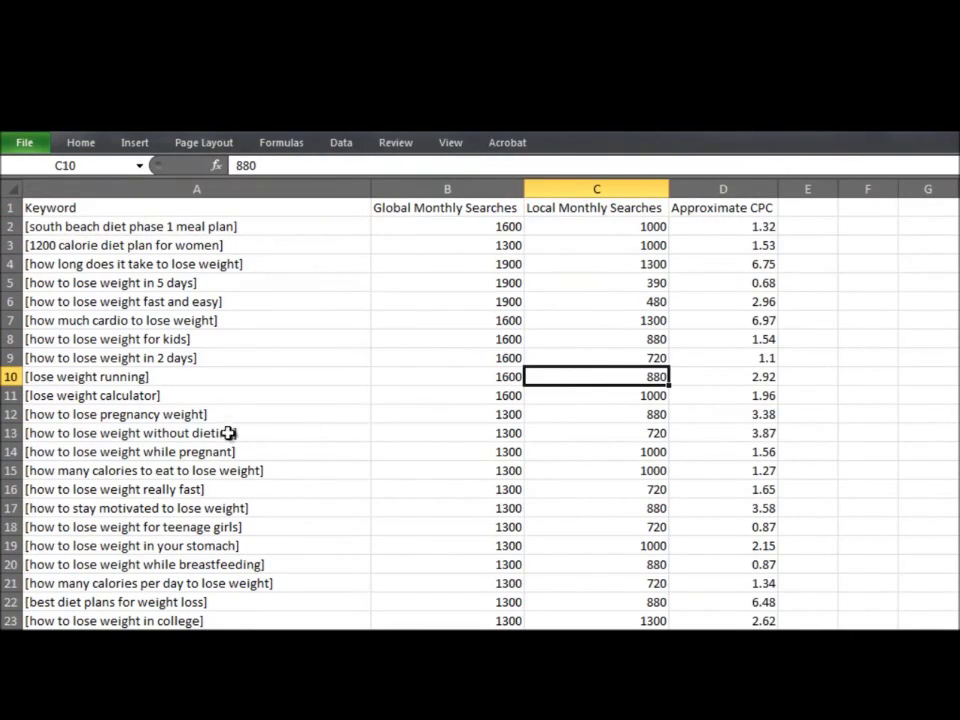
# Look through the exported keyword list down to its last row and return to the first rows
pyautogui.scroll(-20, 229, 433)
pyautogui.scroll(-16, 229, 433)
pyautogui.click(146, 578)
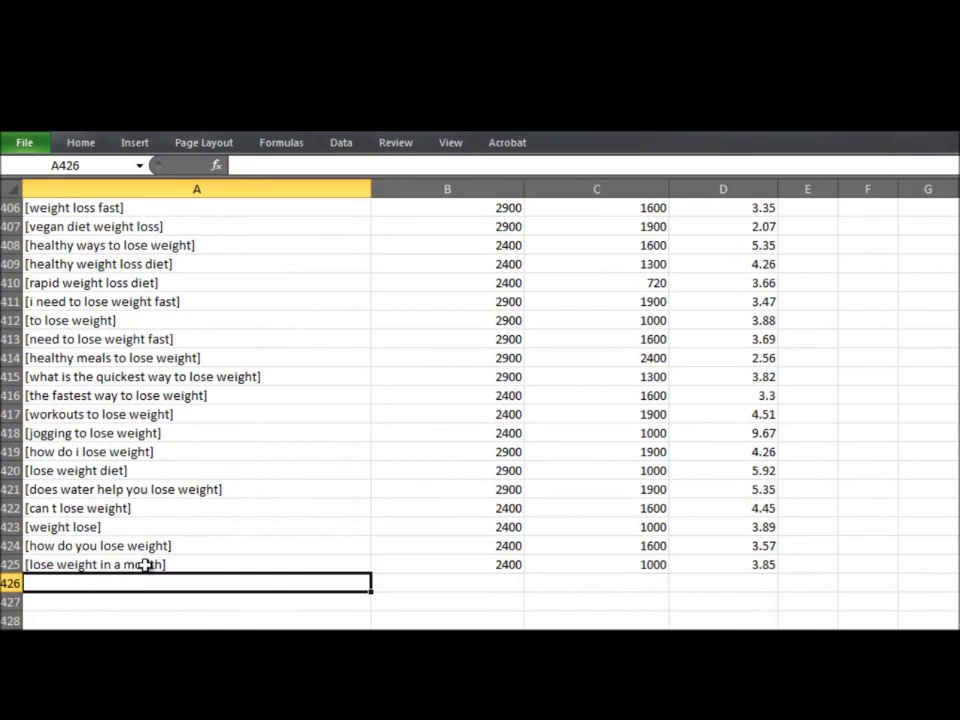
pyautogui.scroll(20, 293, 291)
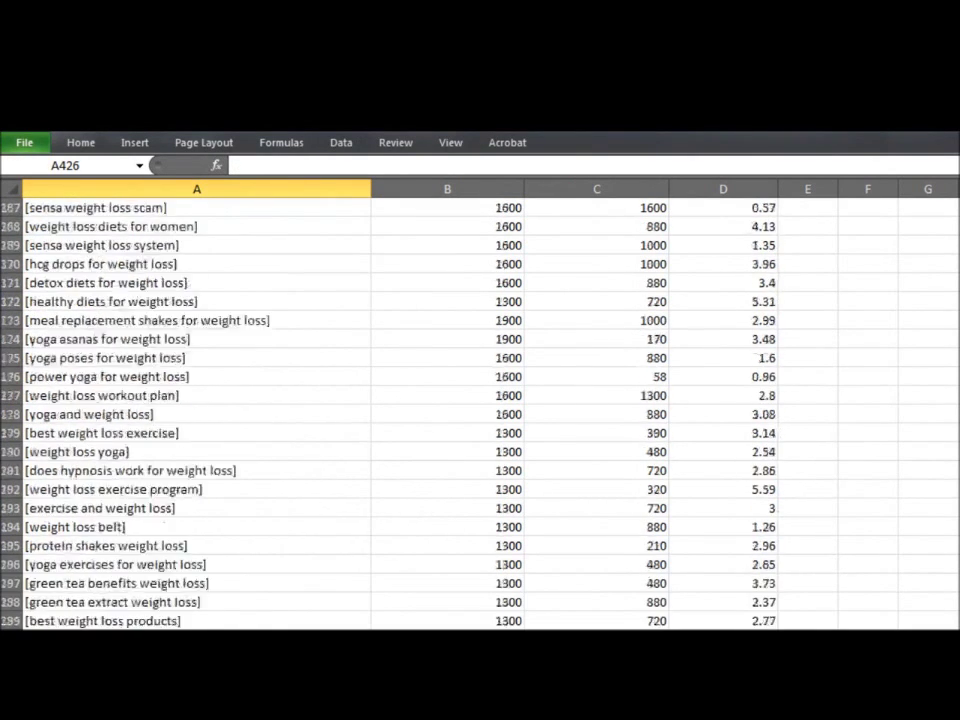
pyautogui.click(290, 301)
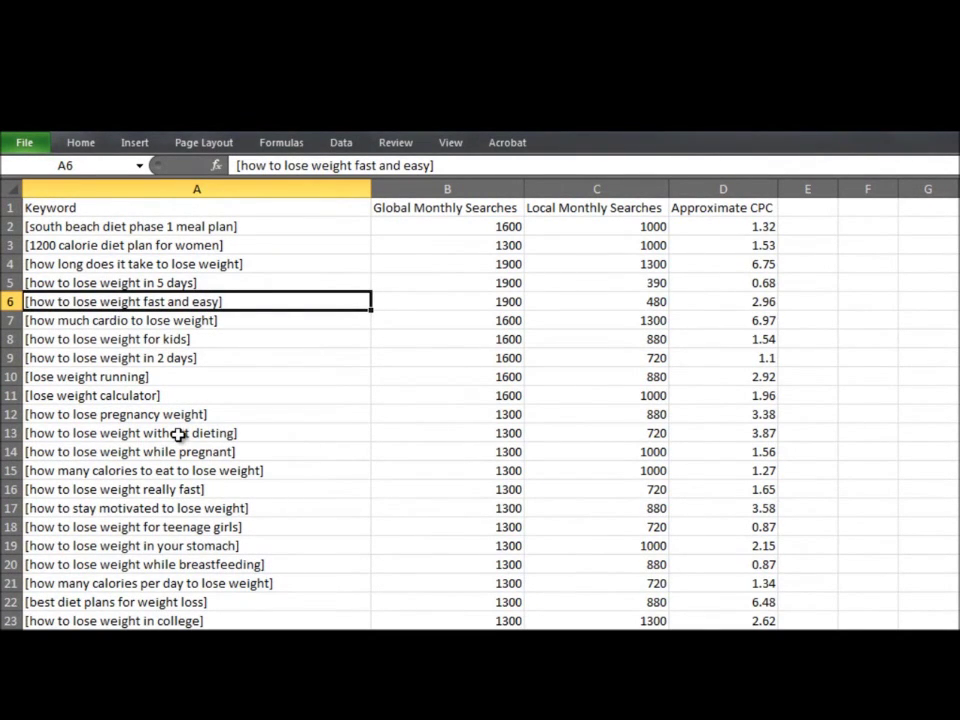
# Examine the weight loss keywords, checking the CPC and global monthly searches of "does green tea help you lose weight"
pyautogui.click(160, 564)
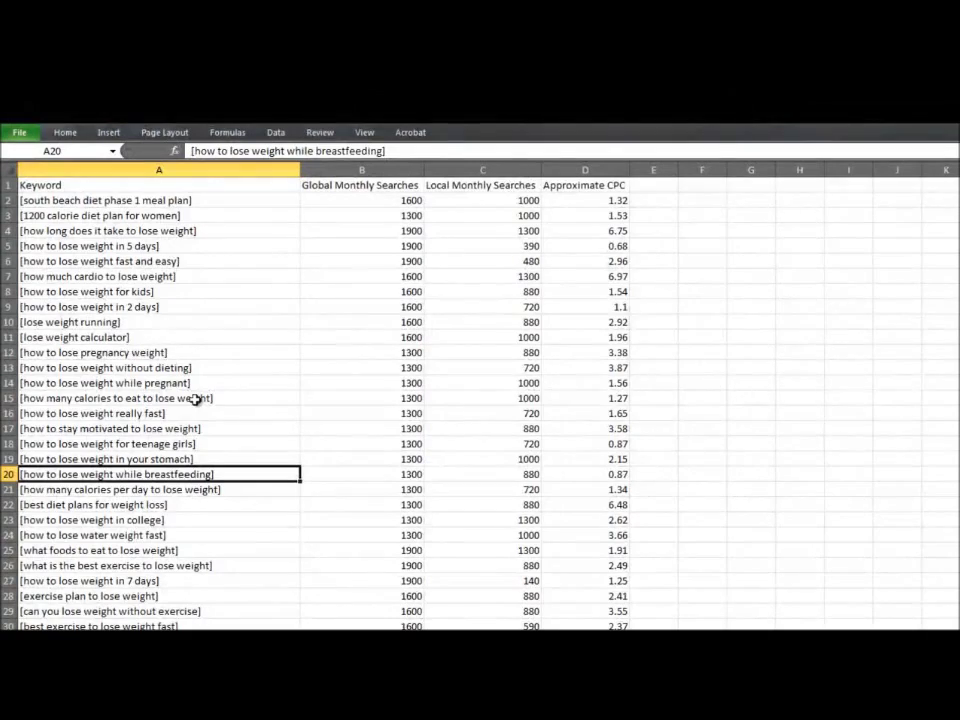
pyautogui.scroll(-2, 202, 563)
pyautogui.scroll(-2, 202, 563)
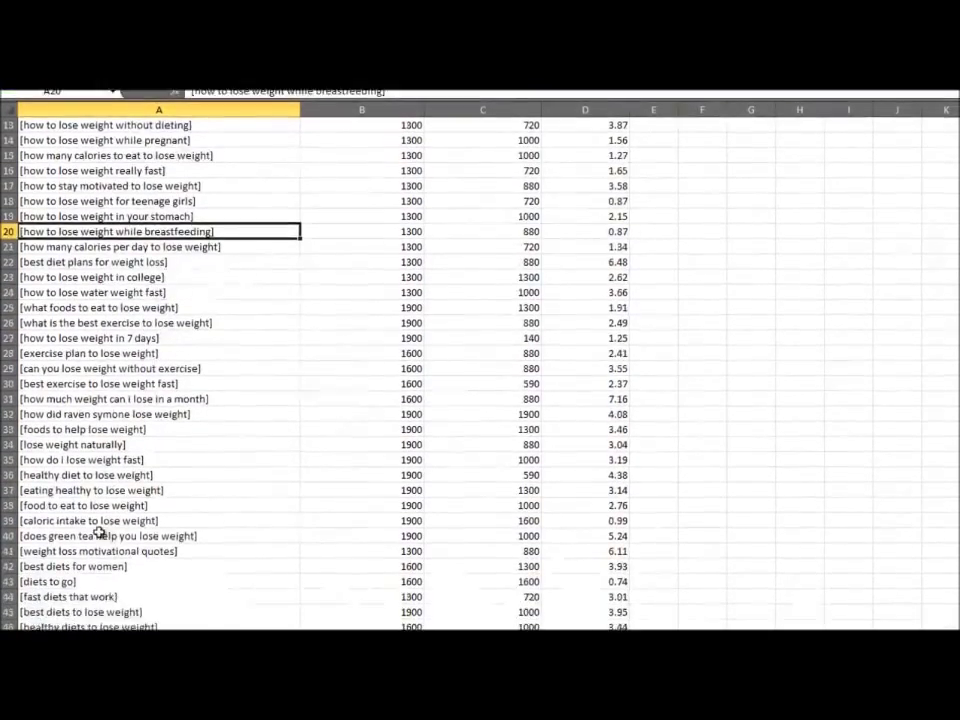
pyautogui.click(125, 592)
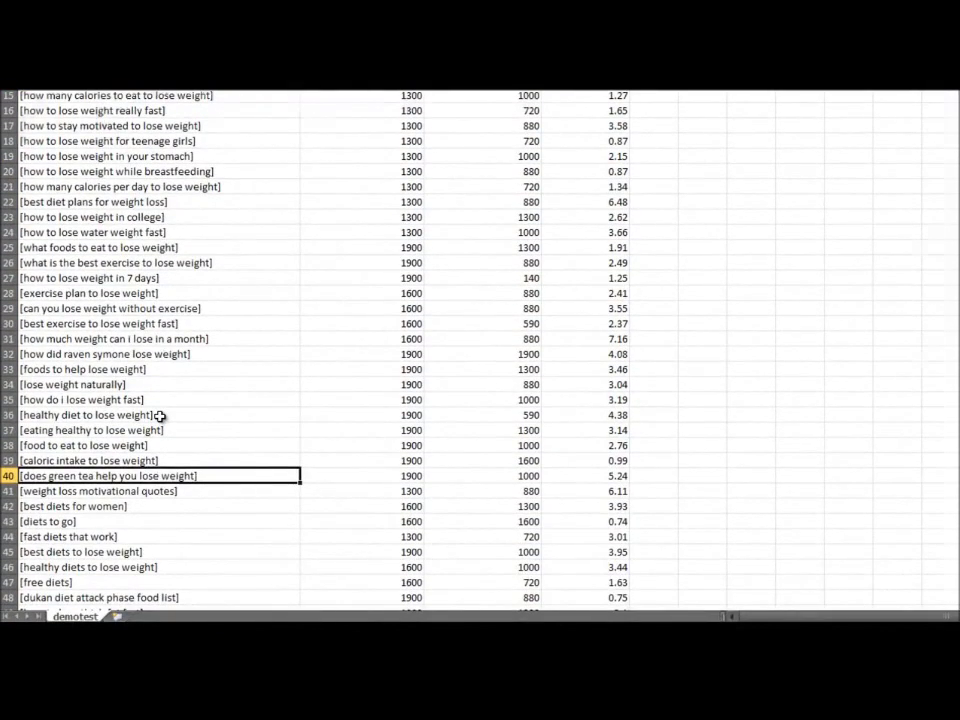
pyautogui.click(626, 478)
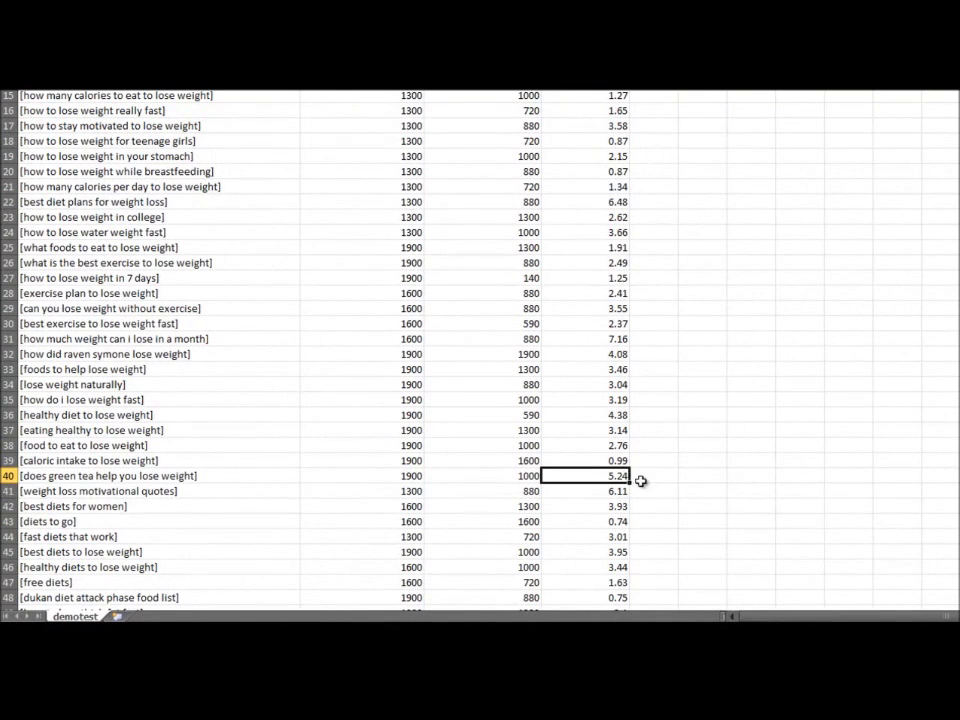
pyautogui.click(330, 474)
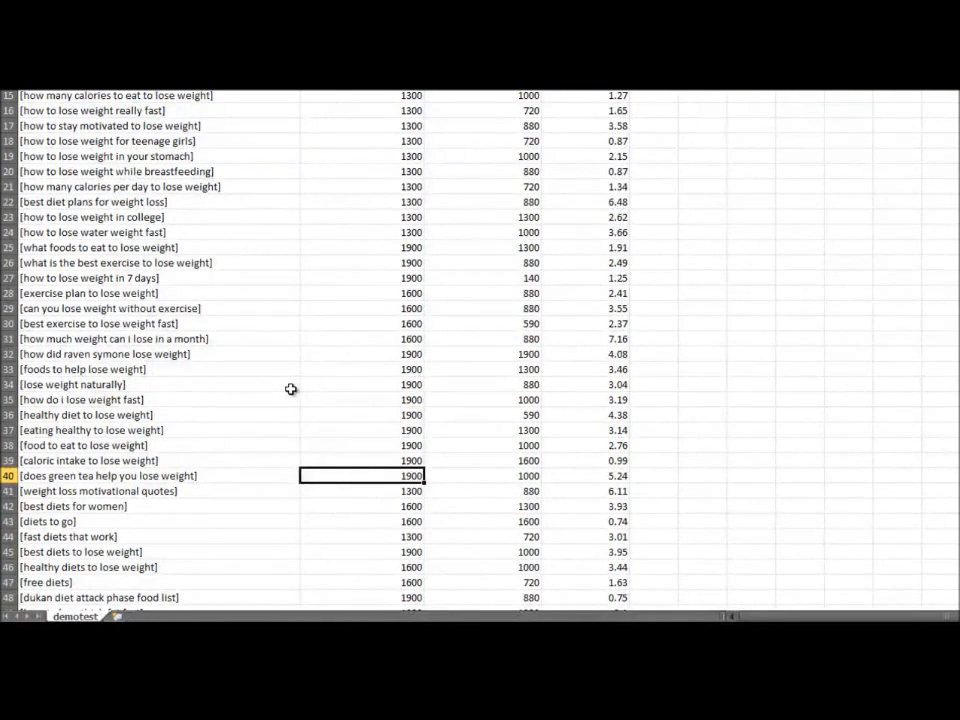
# Browse the keywords further down the sheet, such as belly fat loss and healthy smoothie recipes, and return to the top
pyautogui.scroll(-8, 292, 389)
pyautogui.scroll(-2, 290, 389)
pyautogui.click(182, 457)
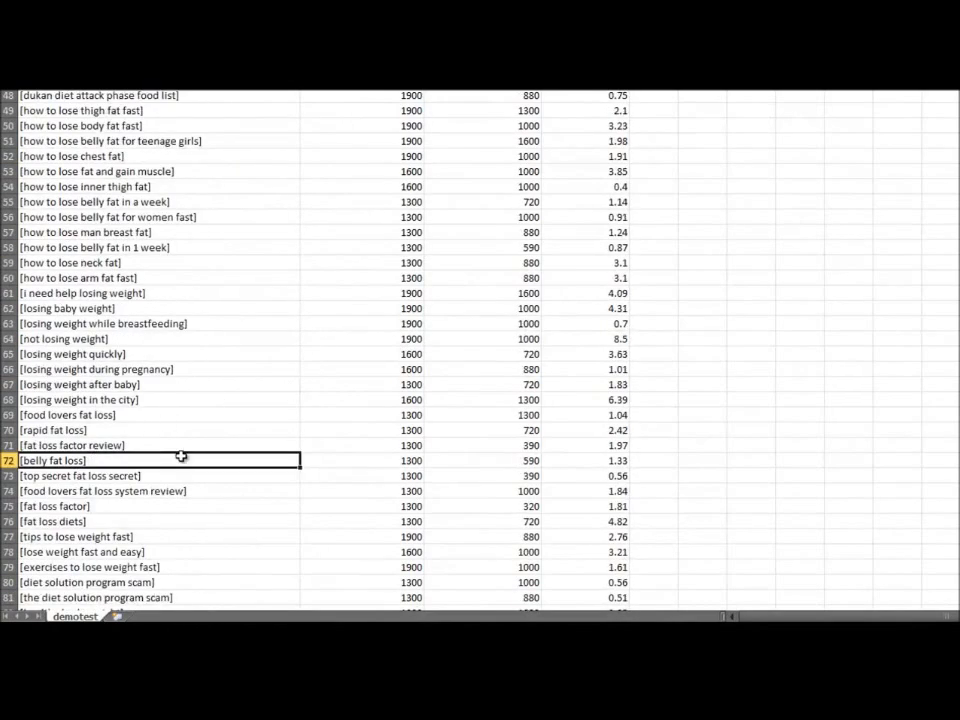
pyautogui.scroll(-5, 182, 456)
pyautogui.click(73, 476)
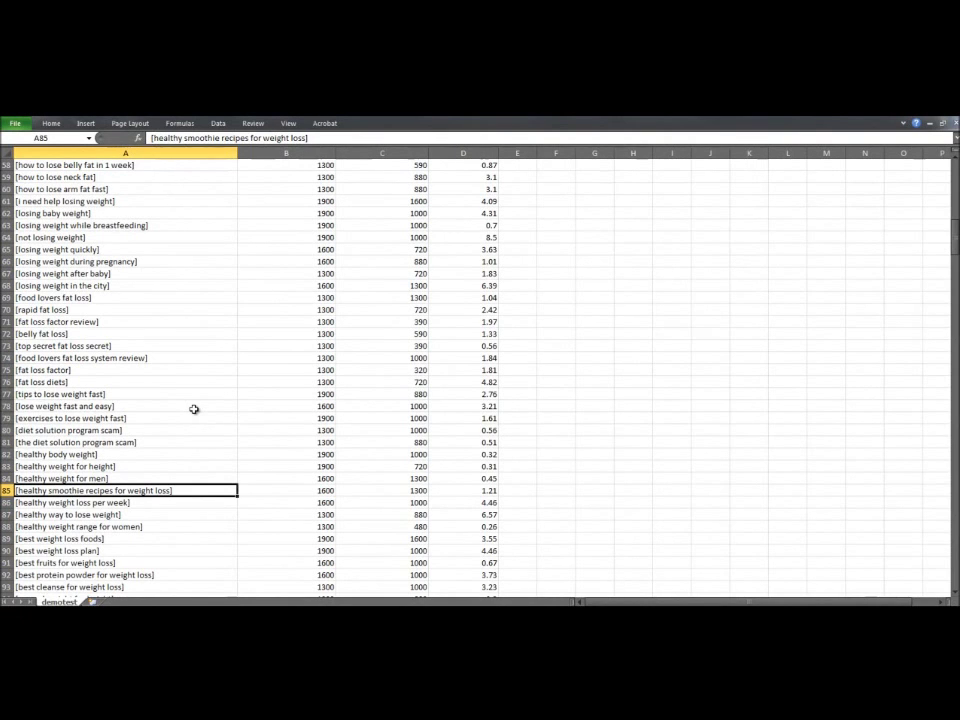
pyautogui.scroll(19, 194, 409)
pyautogui.click(166, 288)
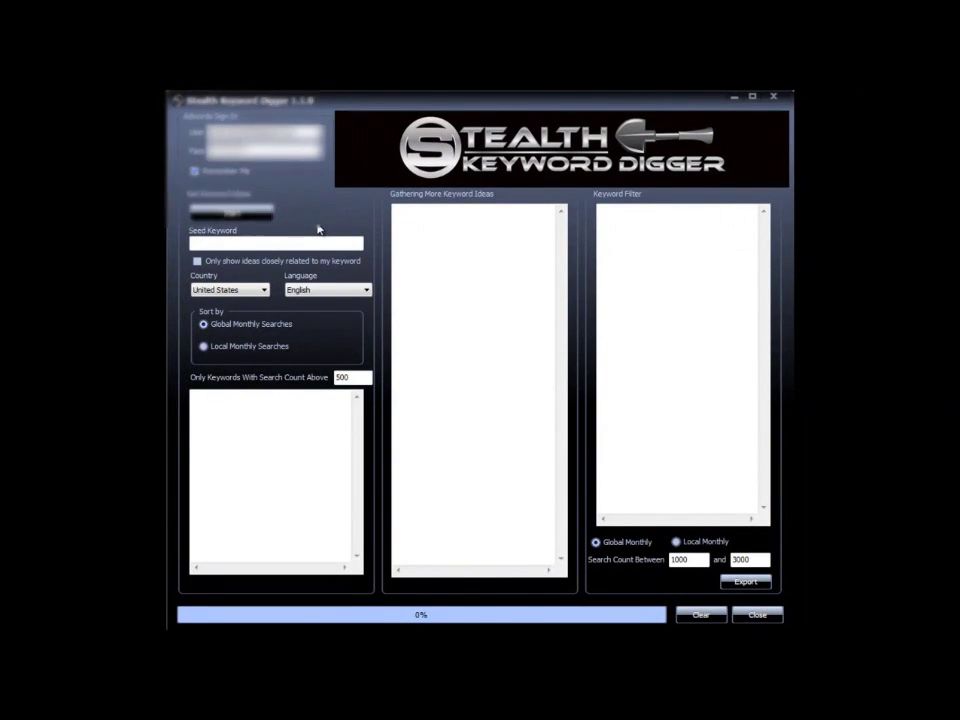
# In Stealth Keyword Digger, start a keyword search for "digital camera" limited to ideas closely related to the keyword
pyautogui.click(256, 242)
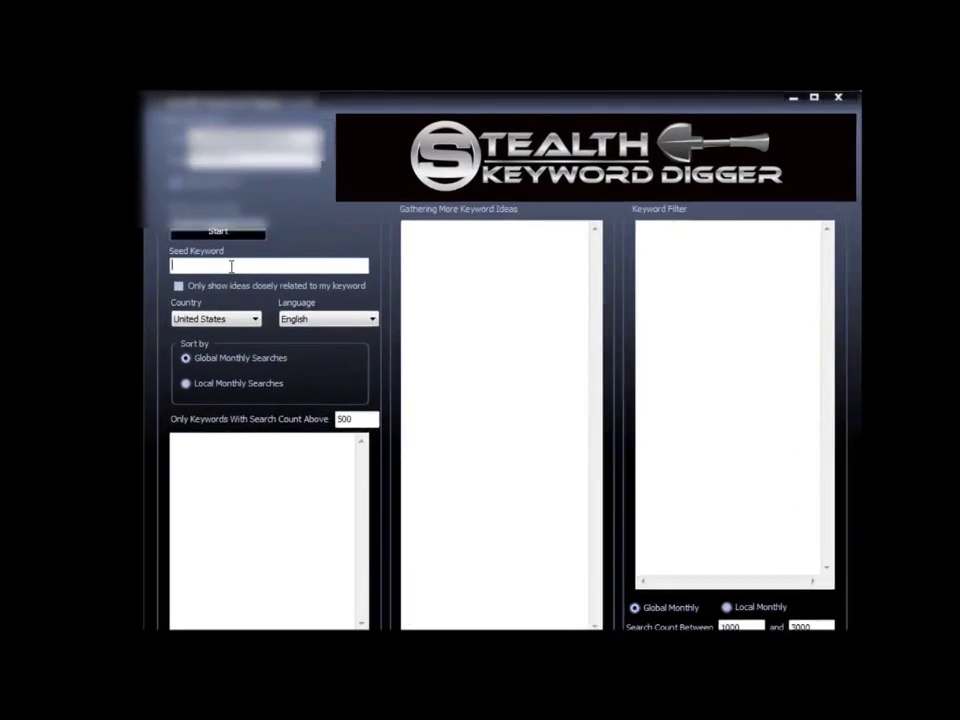
pyautogui.write('digital camera')
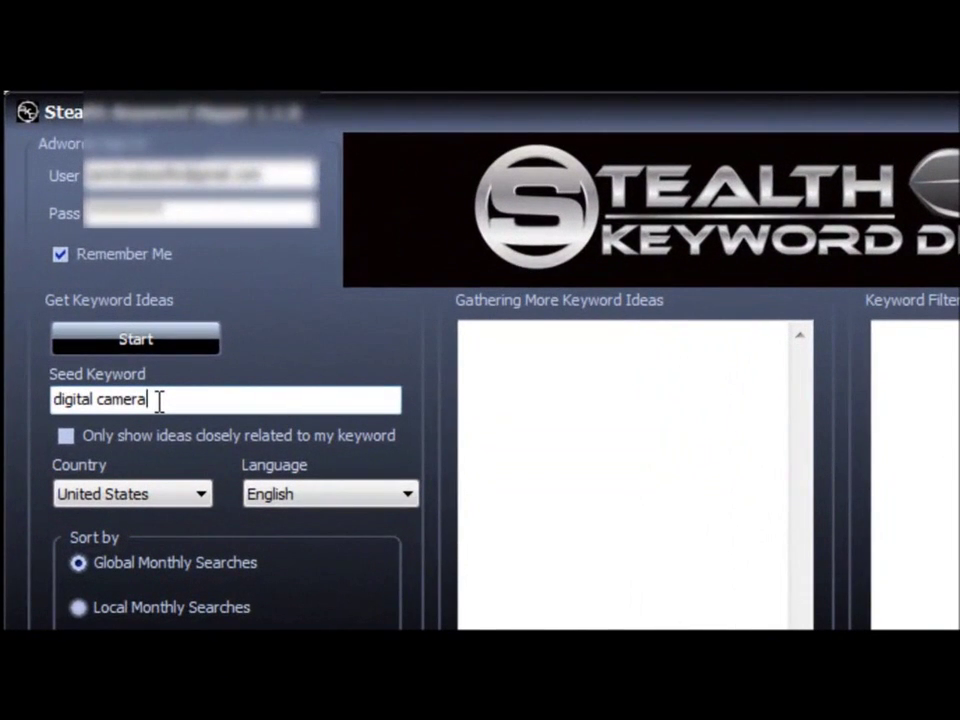
pyautogui.click(68, 441)
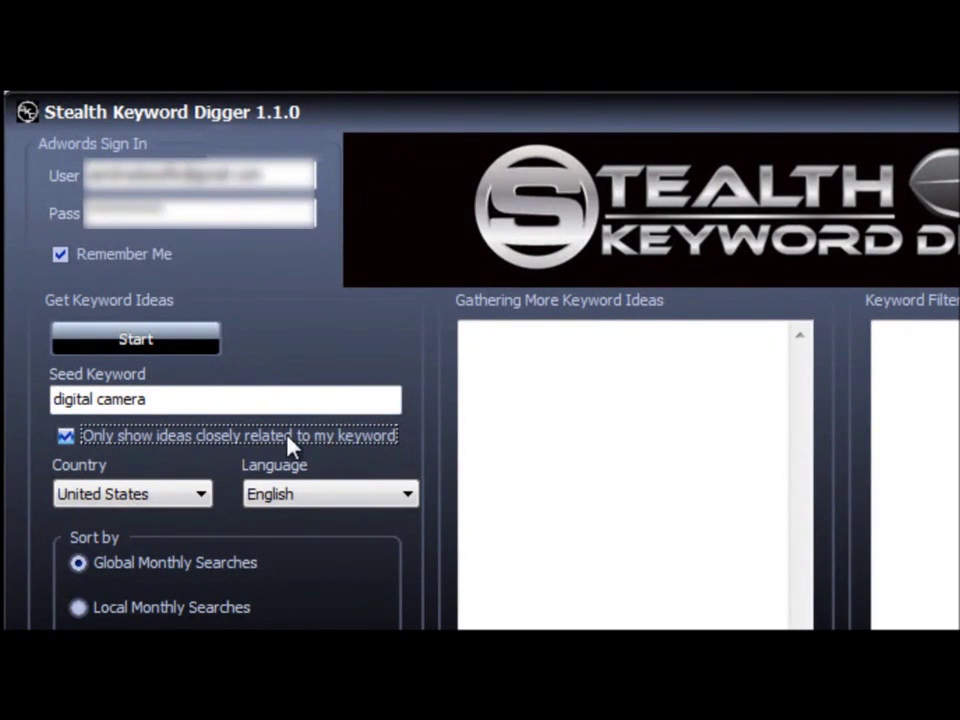
pyautogui.click(172, 338)
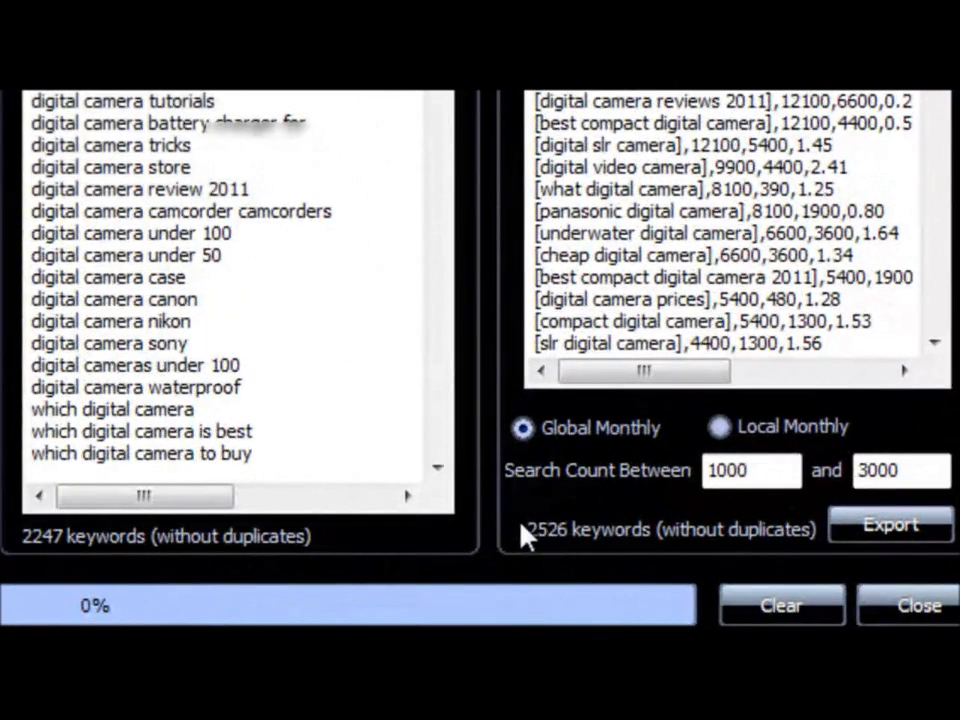
# Set the upper limit of the keyword filter's search count range to 5000
pyautogui.doubleClick(724, 469)
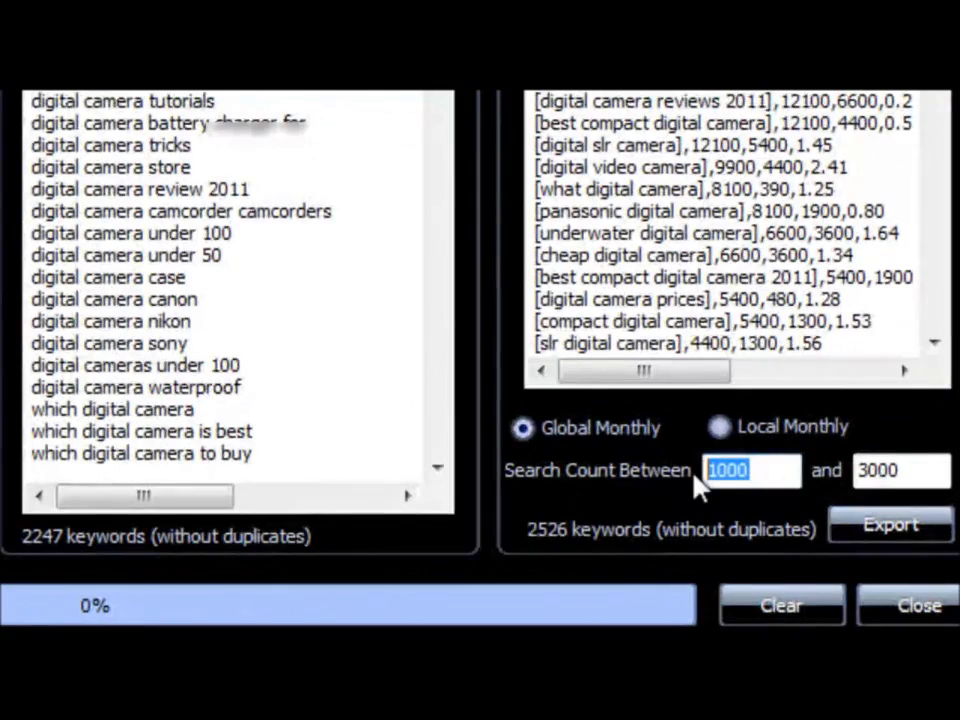
pyautogui.click(936, 470)
pyautogui.press('BackSpace')
pyautogui.press('BackSpace')
pyautogui.press('BackSpace')
pyautogui.press('BackSpace')
pyautogui.write('5000')
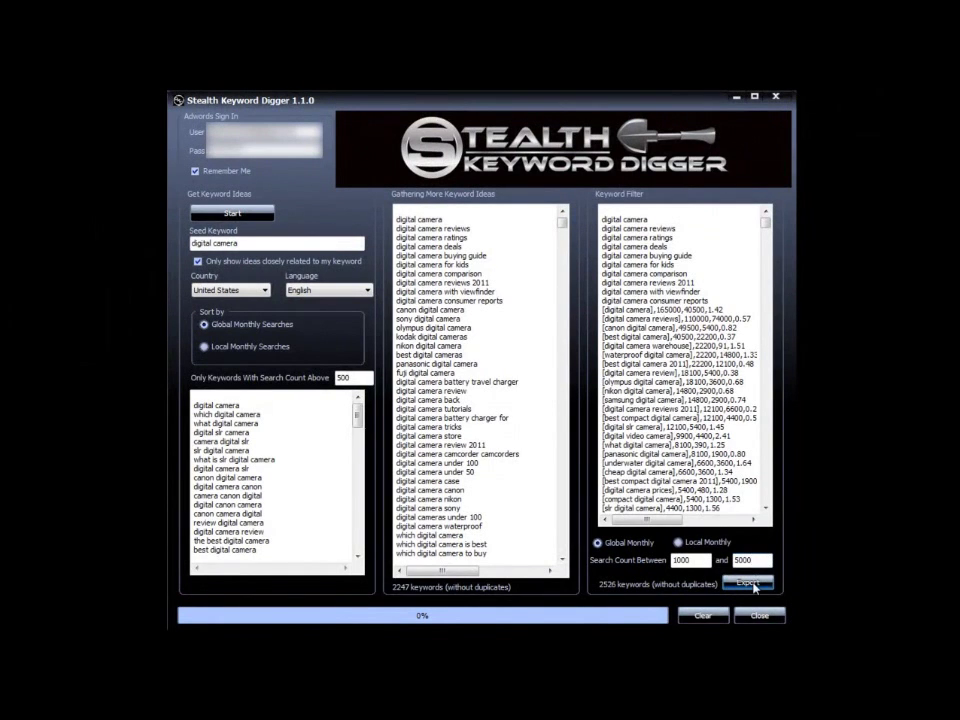
# Export the filtered digital camera keywords as a CSV file named demo2 in the Keywords folder
pyautogui.click(750, 584)
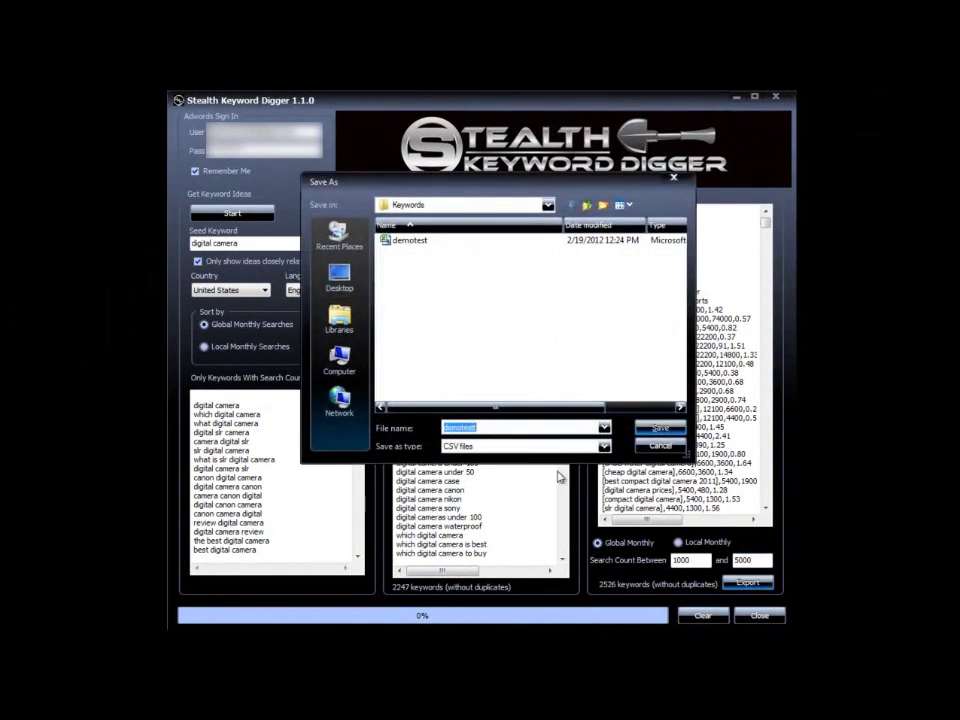
pyautogui.write('demo2')
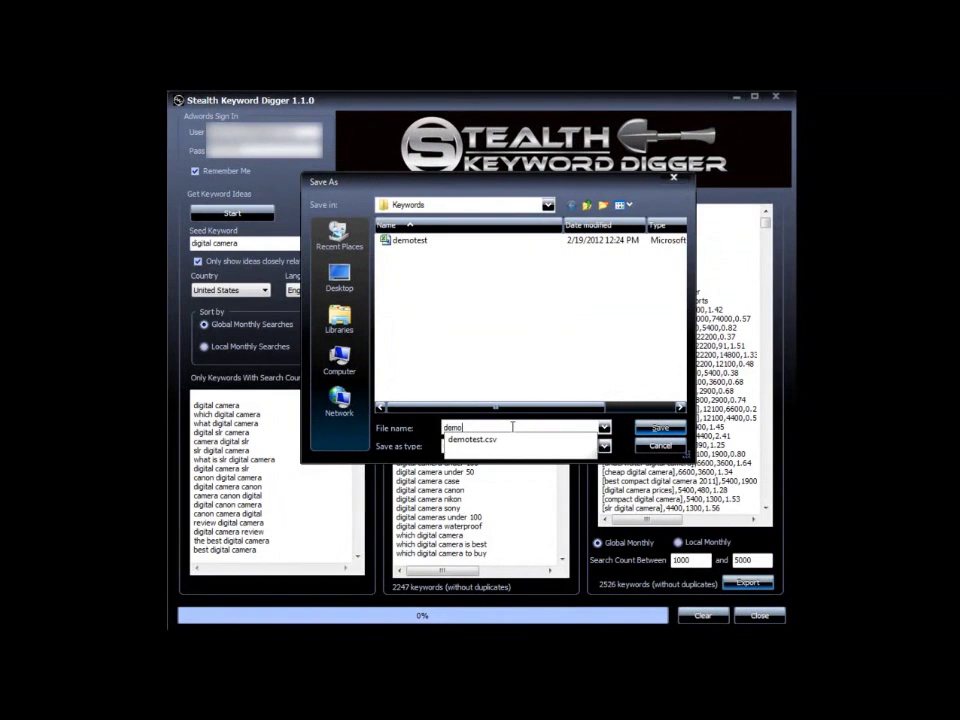
pyautogui.click(660, 428)
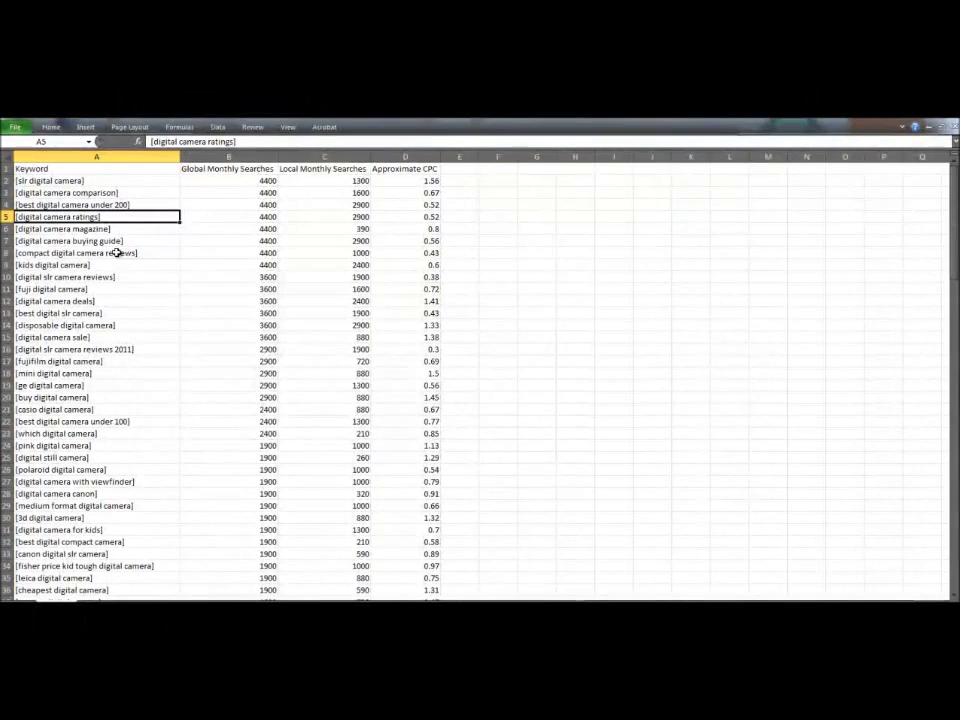
# In Excel, browse the exported digital camera keywords down to the last row and return to the first rows
pyautogui.click(120, 264)
pyautogui.scroll(-20, 795, 585)
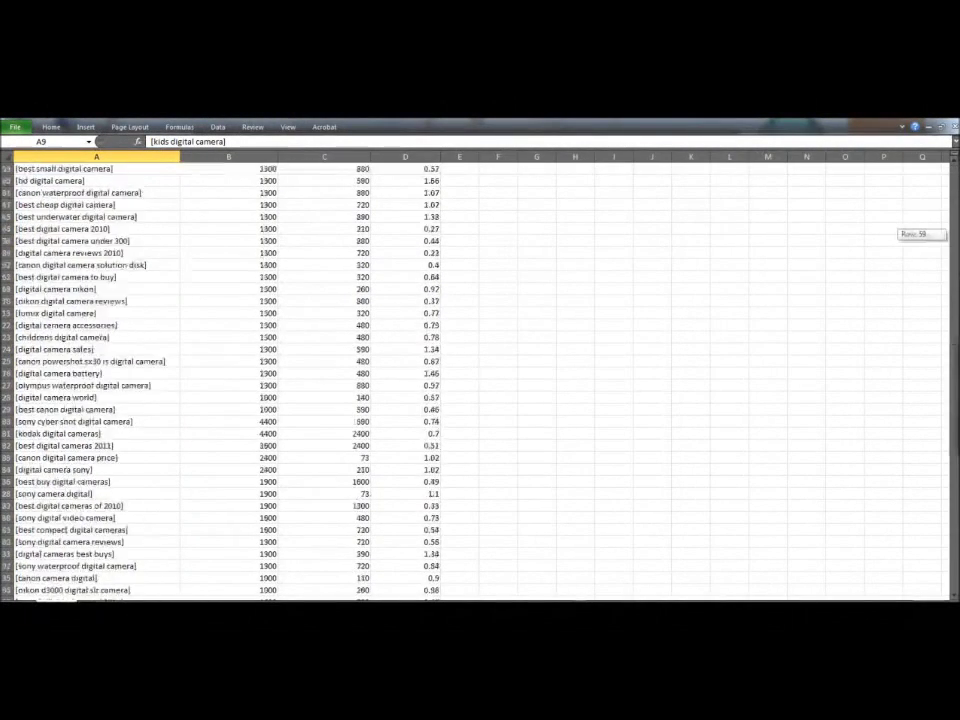
pyautogui.scroll(-2, 208, 538)
pyautogui.click(52, 516)
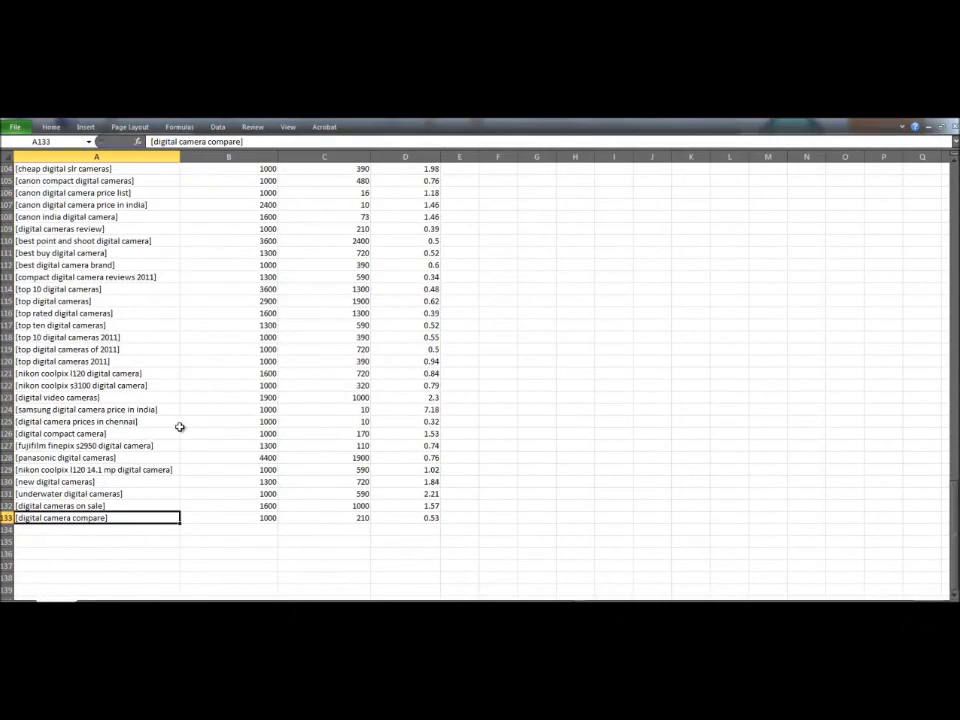
pyautogui.scroll(20, 182, 426)
pyautogui.click(118, 328)
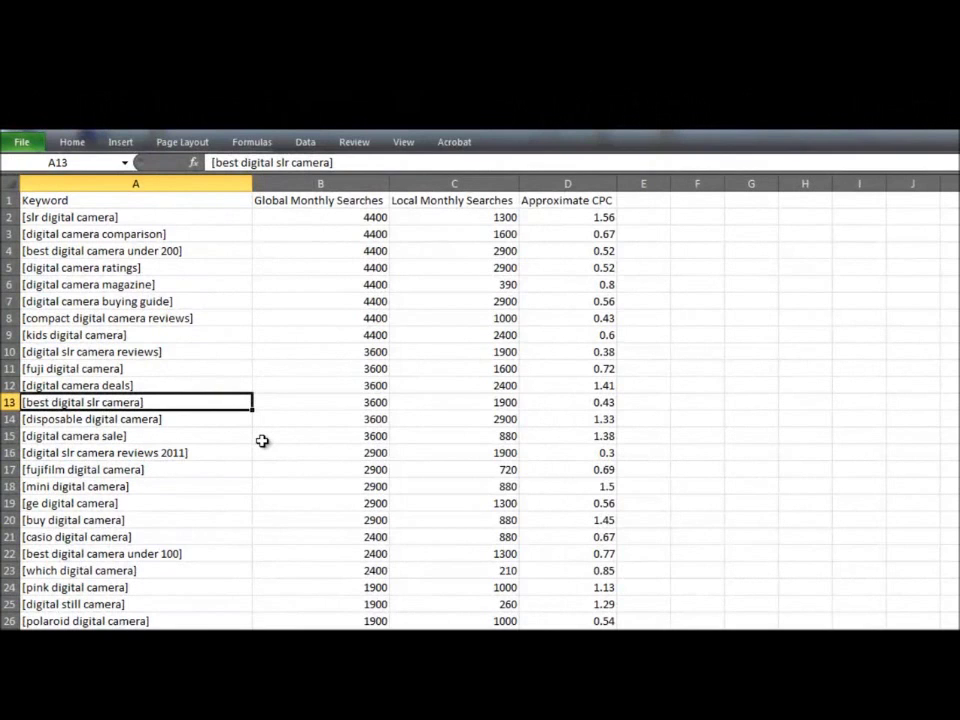
# Examine the global monthly searches of individual keywords such as "best digital camera under 200" and "digital slr camera reviews 2011"
pyautogui.click(191, 234)
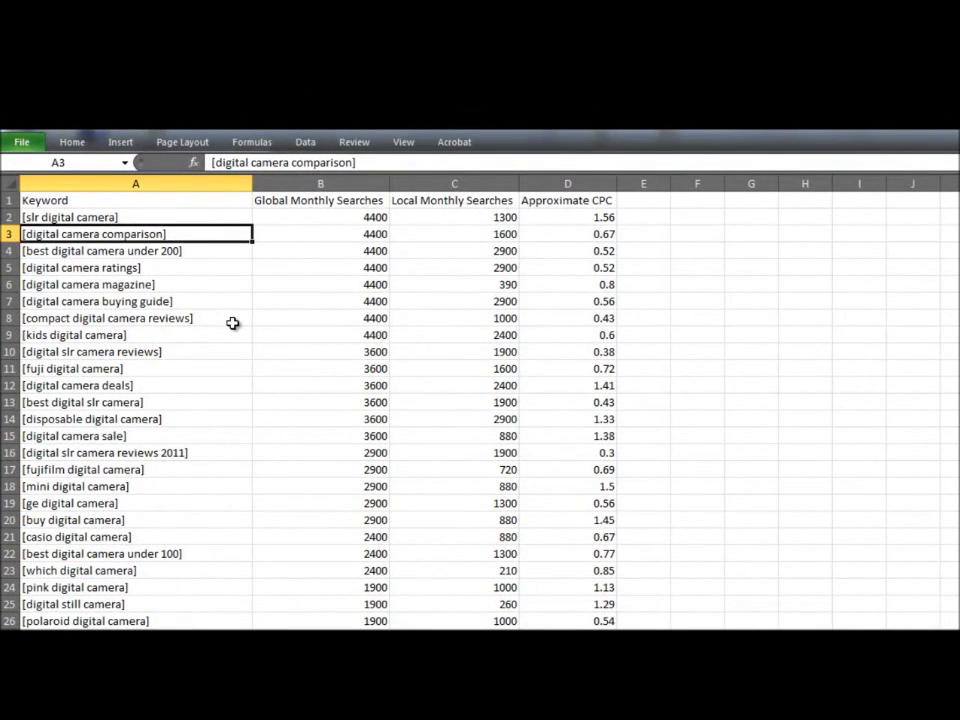
pyautogui.click(86, 251)
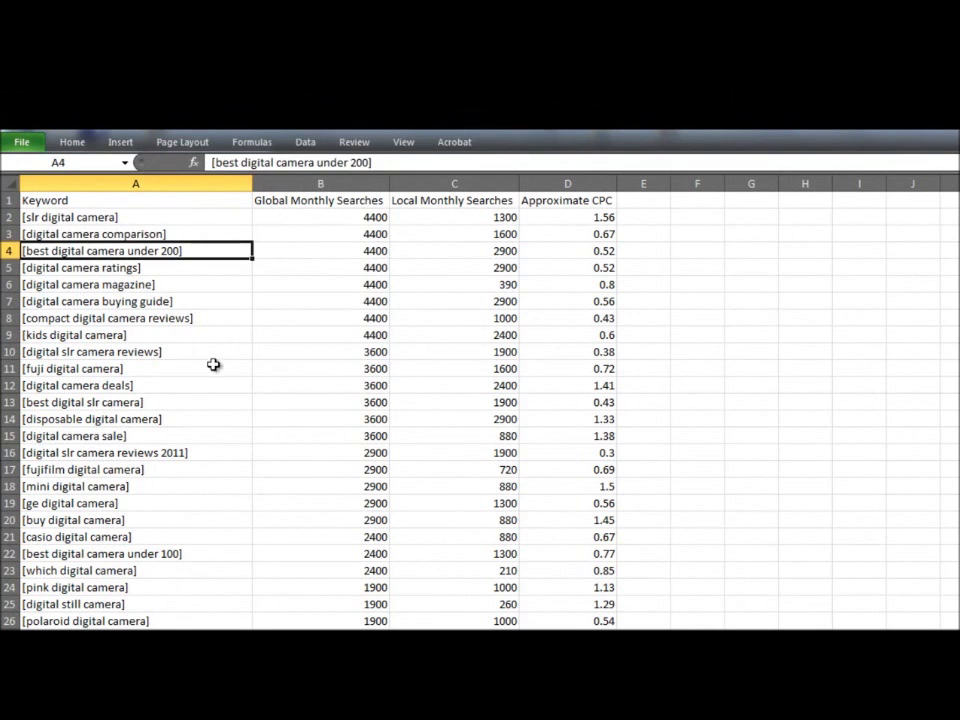
pyautogui.click(351, 248)
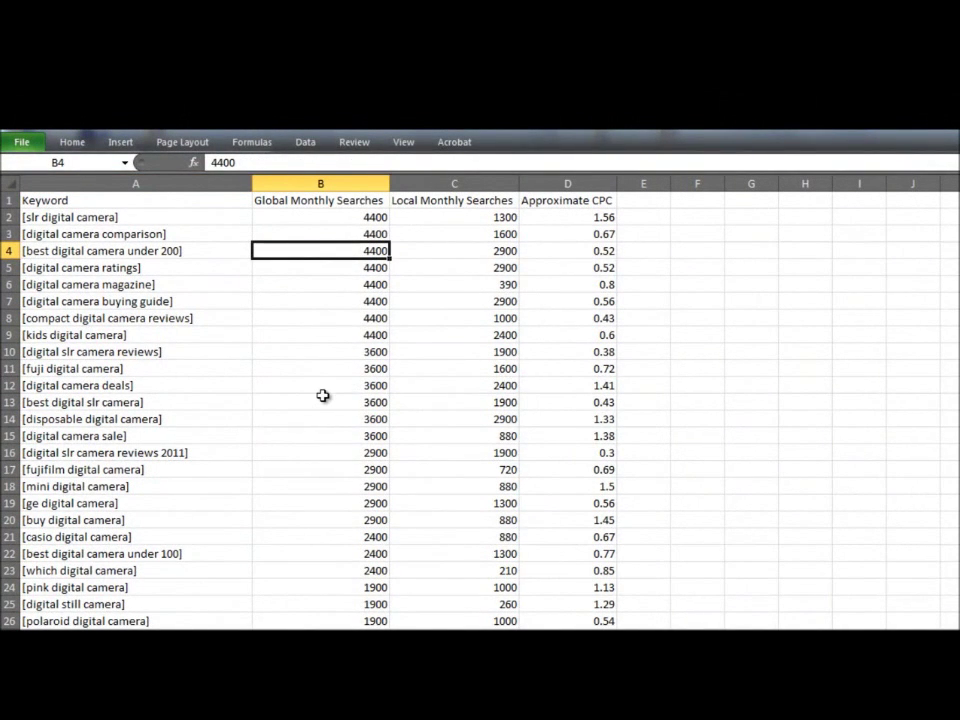
pyautogui.click(230, 452)
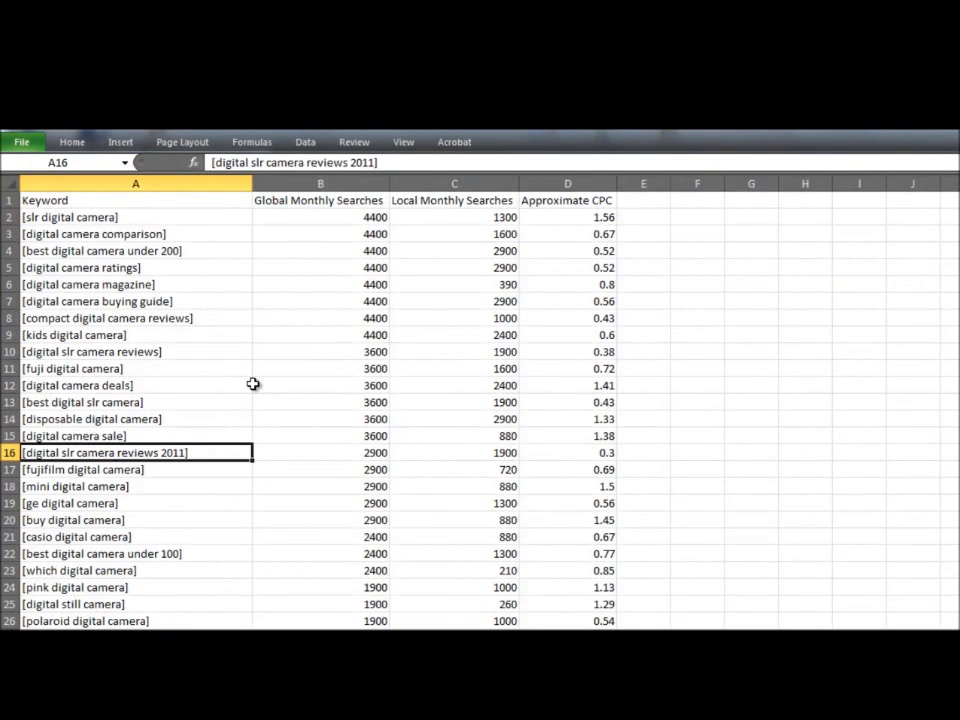
pyautogui.click(364, 452)
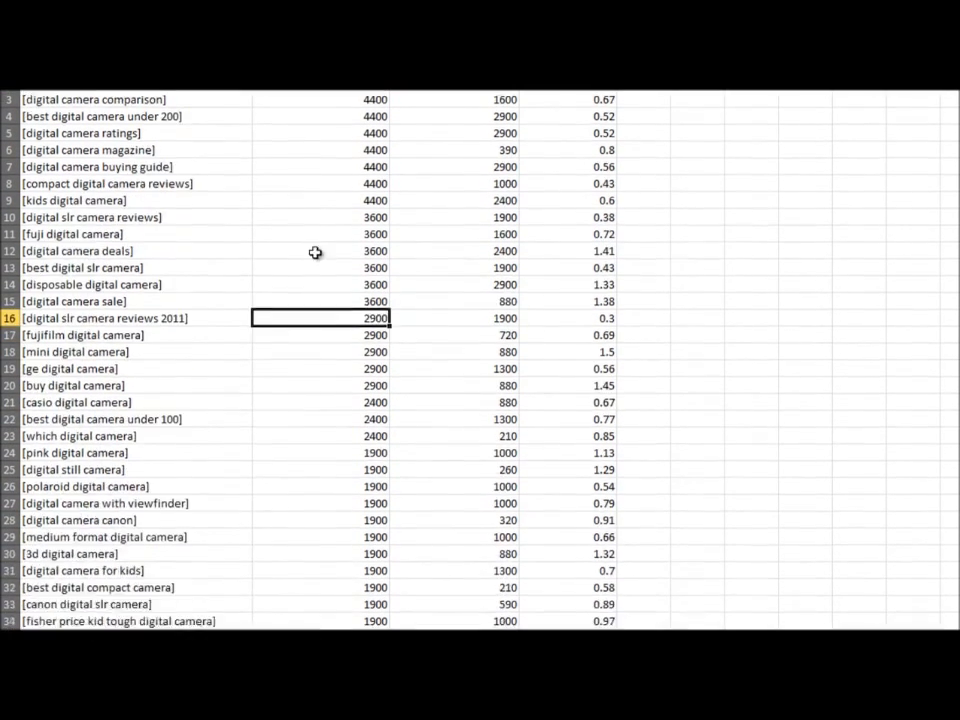
pyautogui.click(207, 533)
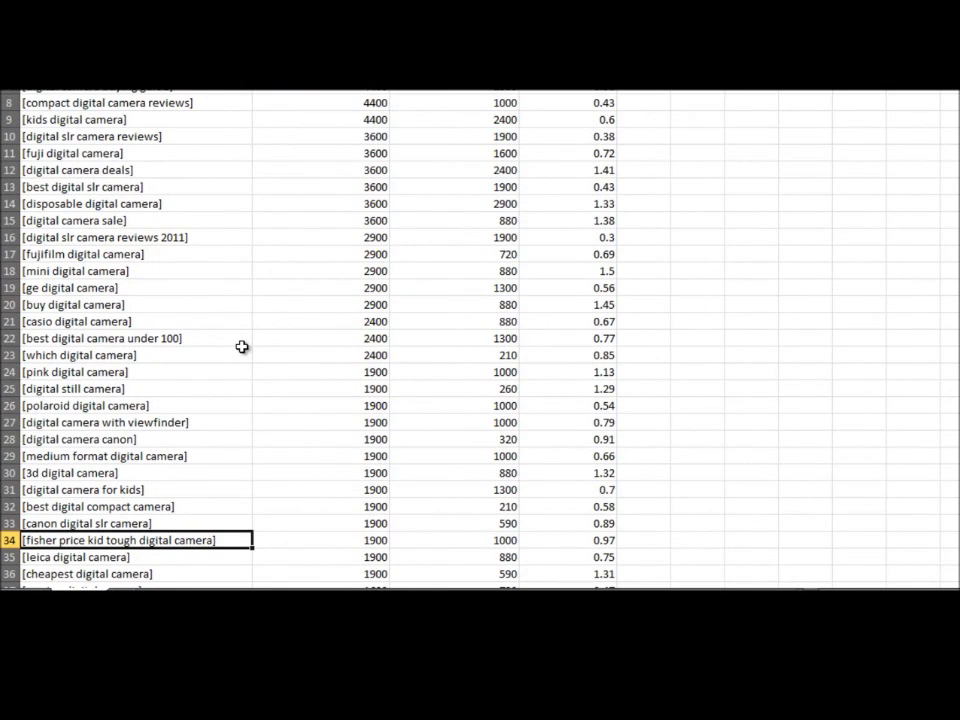
pyautogui.click(254, 287)
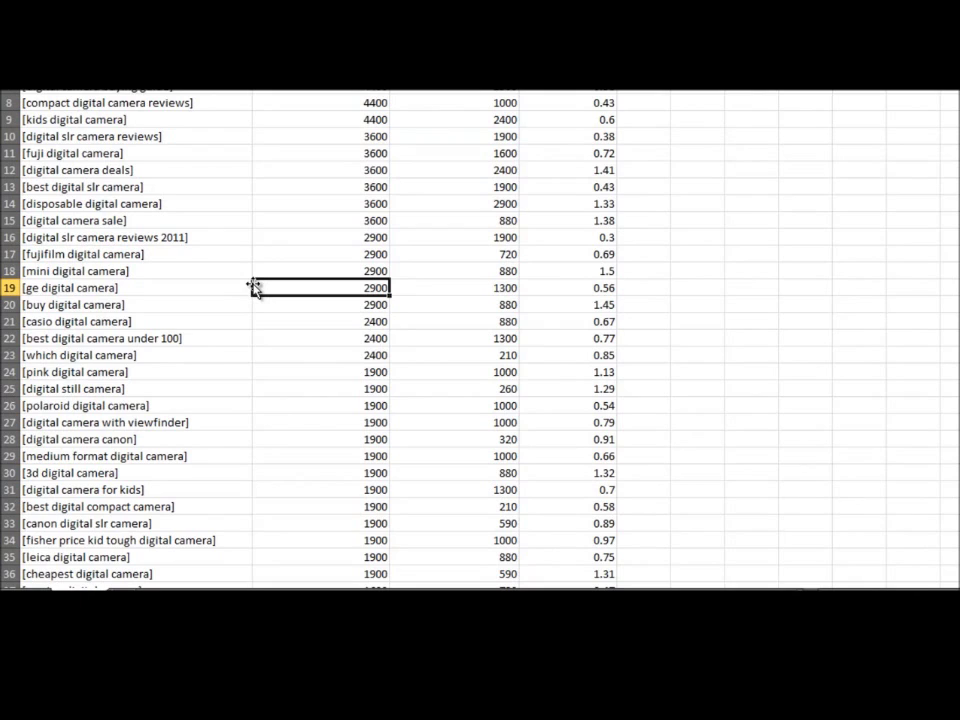